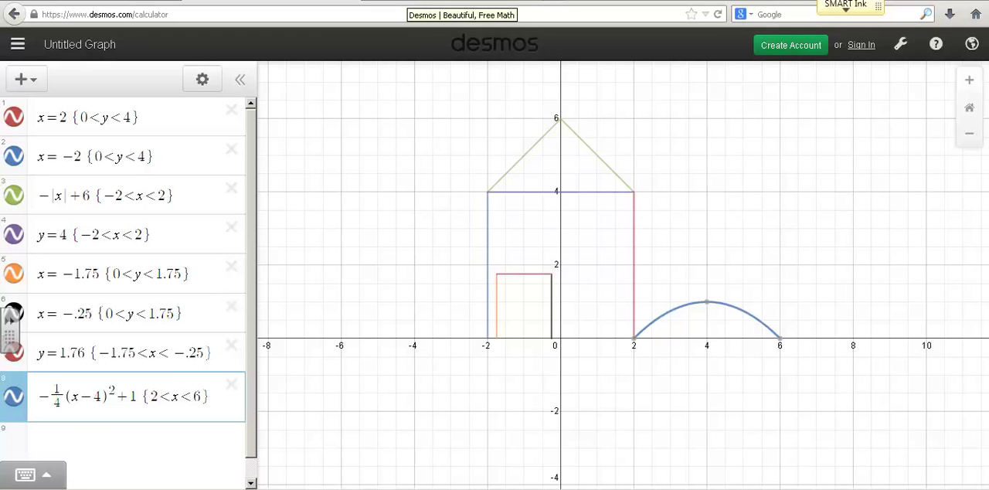
Step: Launch a new blank graphing calculator from the Desmos home page
click(410, 0)
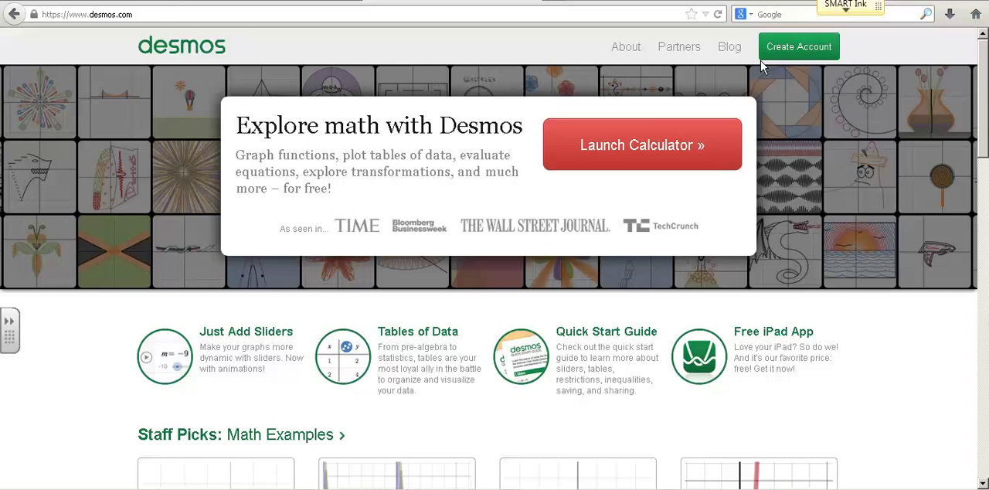
click(648, 145)
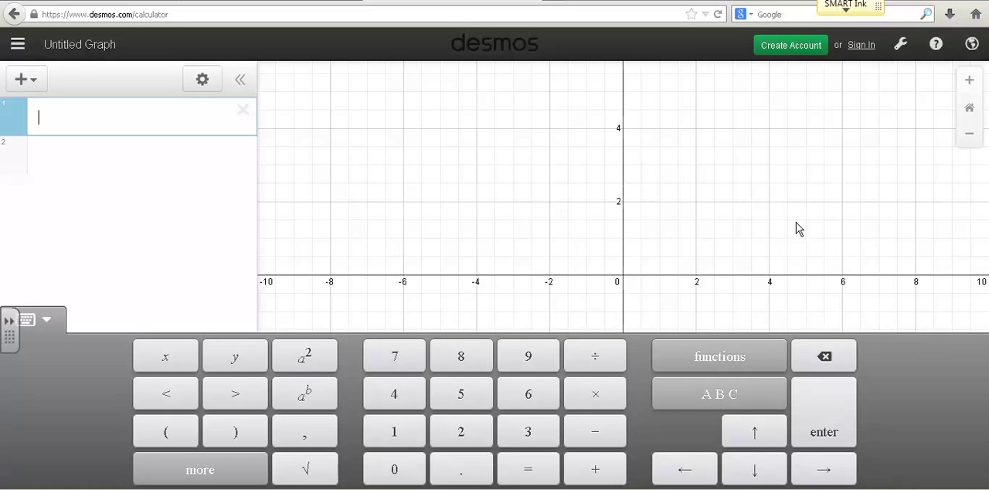
drag(769, 200, 727, 169)
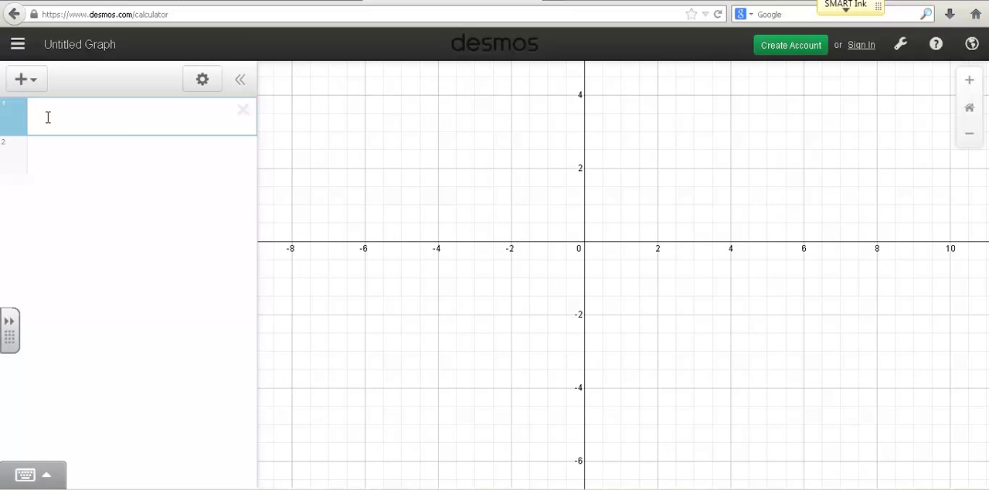
Step: Examine the on-screen keypad's additional symbols and its trig, calc and misc function sets
click(51, 478)
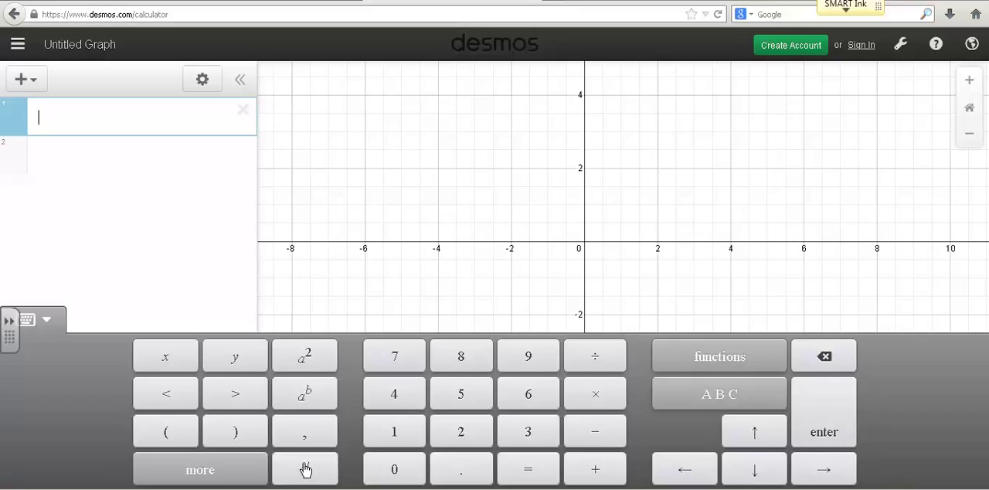
click(207, 472)
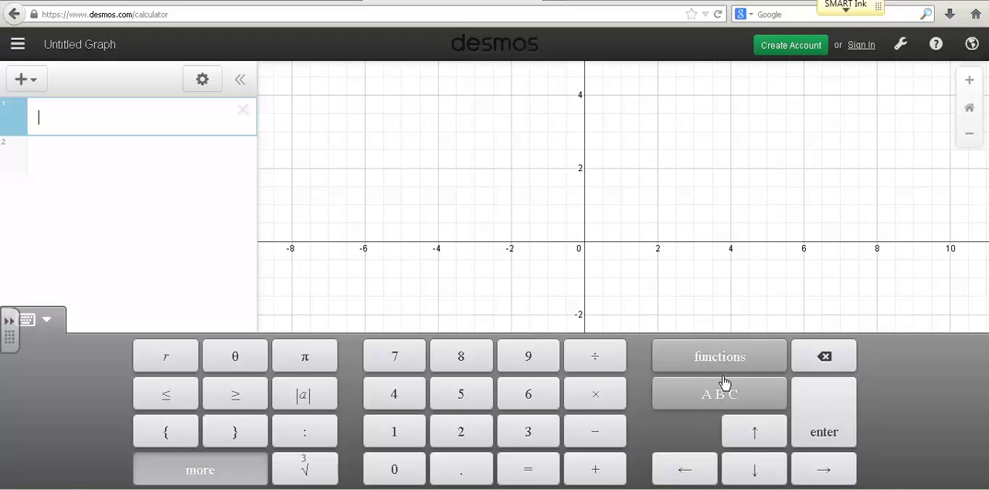
click(744, 364)
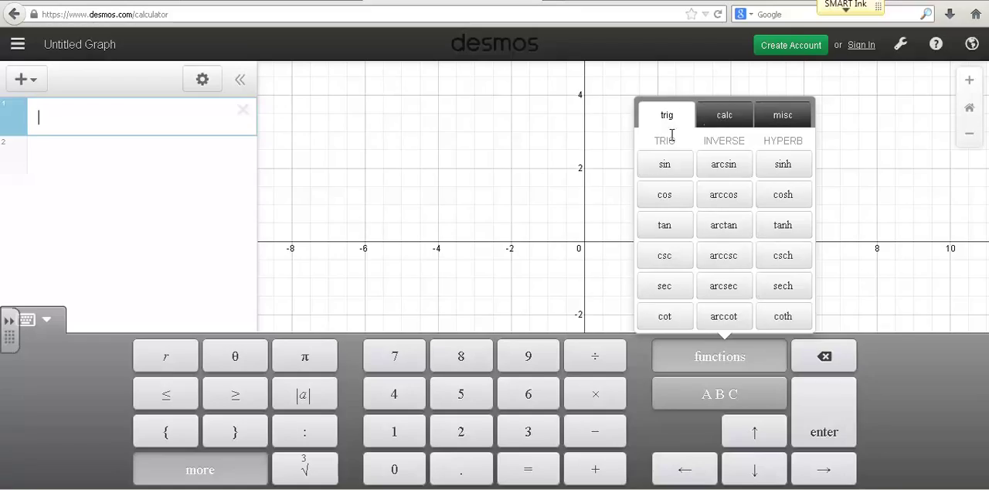
click(715, 119)
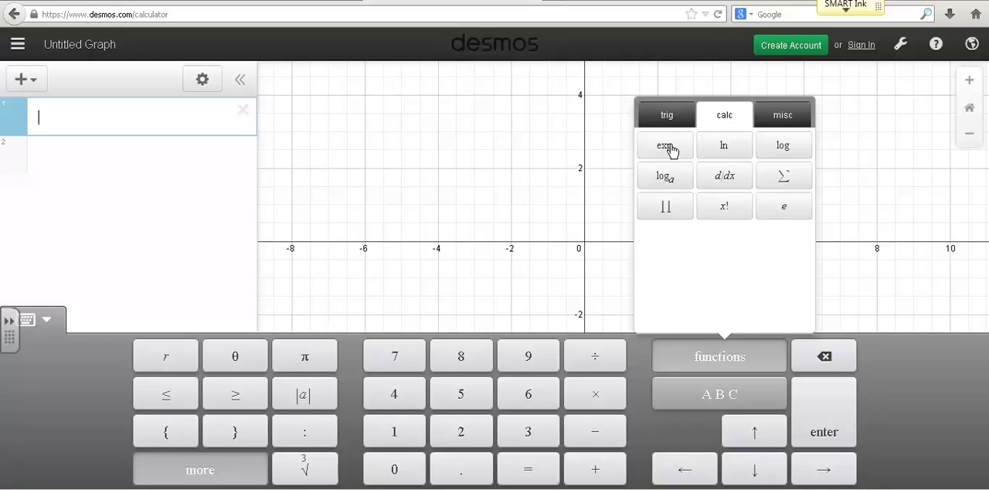
click(783, 122)
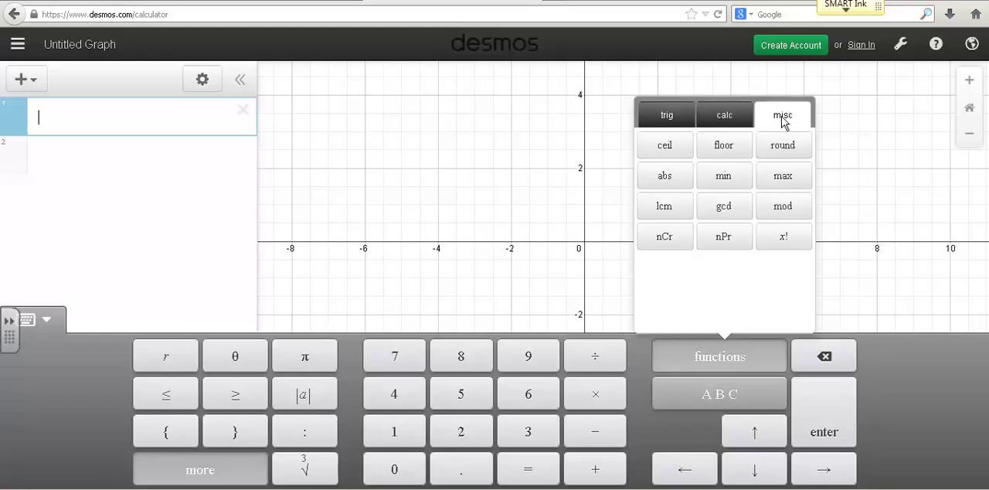
click(721, 360)
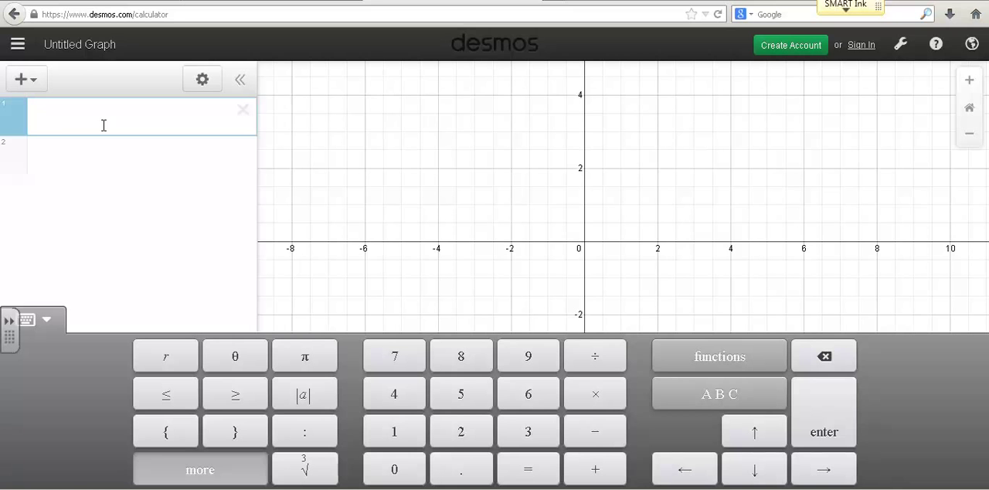
Step: Graph the vertical segment x=2 {0<y<4} as the first expression
text(x = 2)
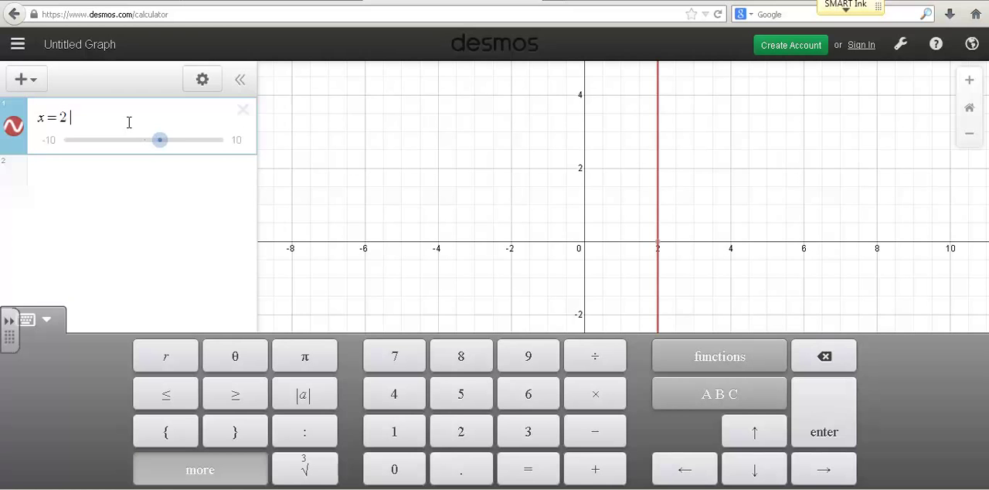
text({)
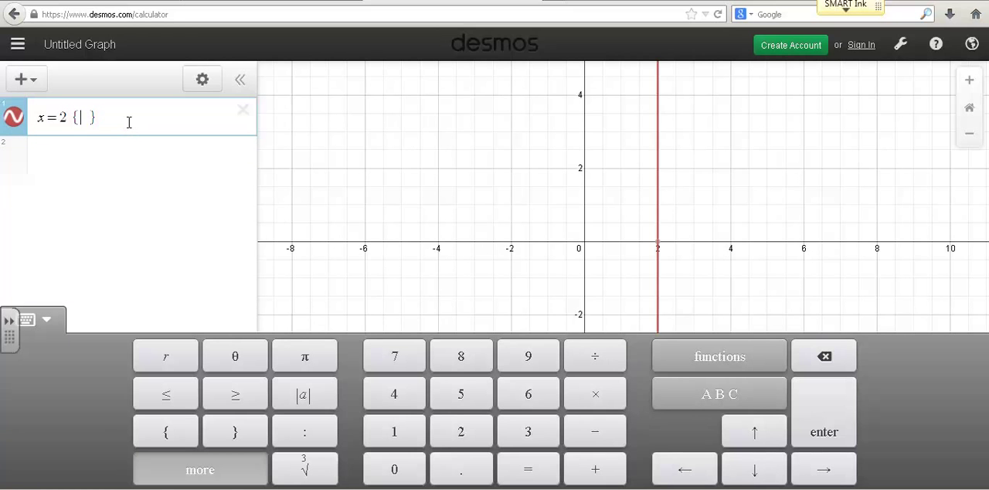
text(0)
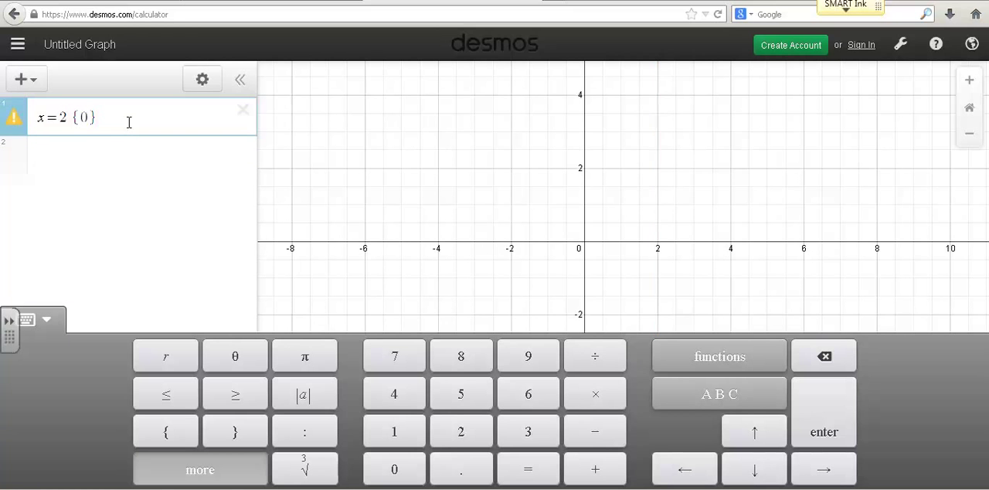
text(<y<4)
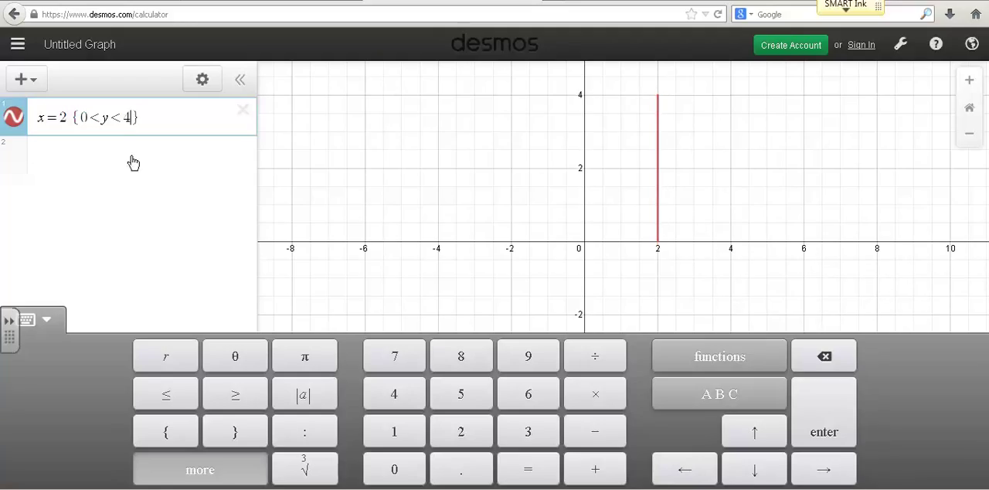
Step: Graph a second vertical segment, x=-2 {0<y<4}, as the second expression
click(40, 155)
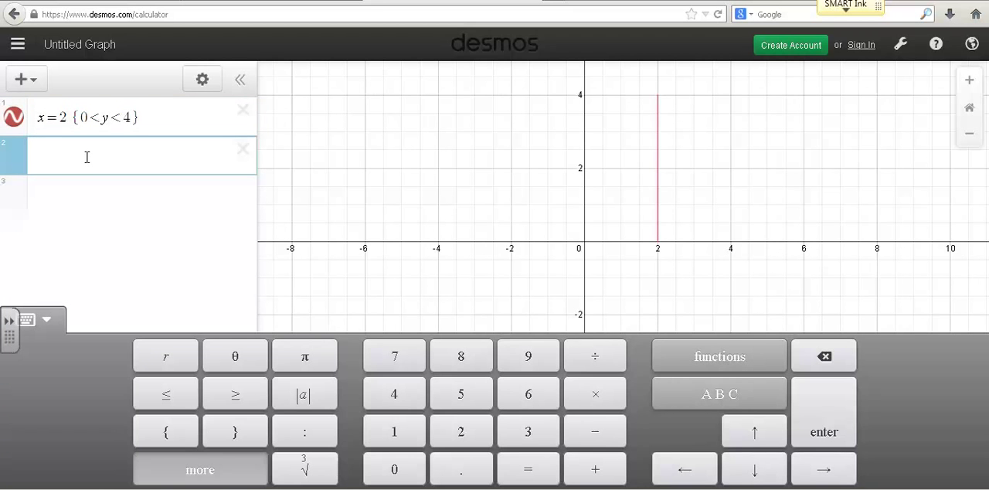
text(x)
text(=)
text(-2)
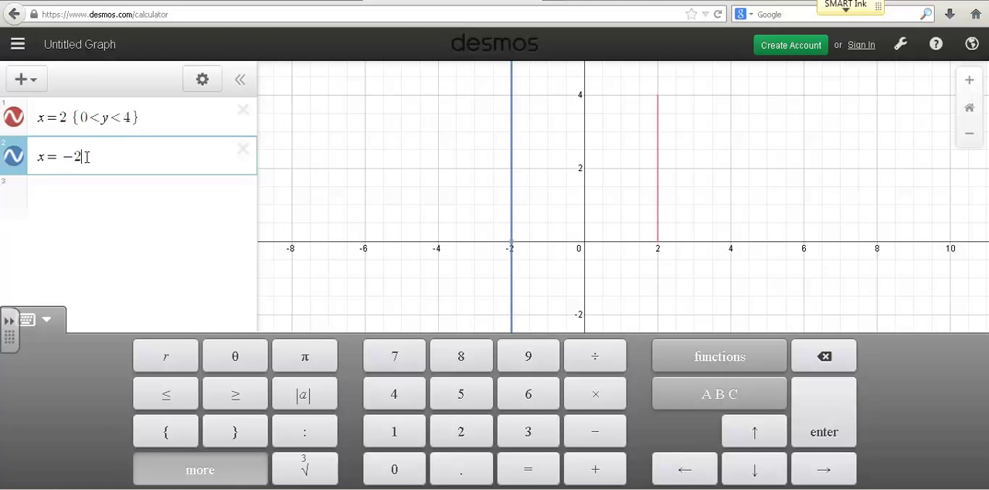
text({)
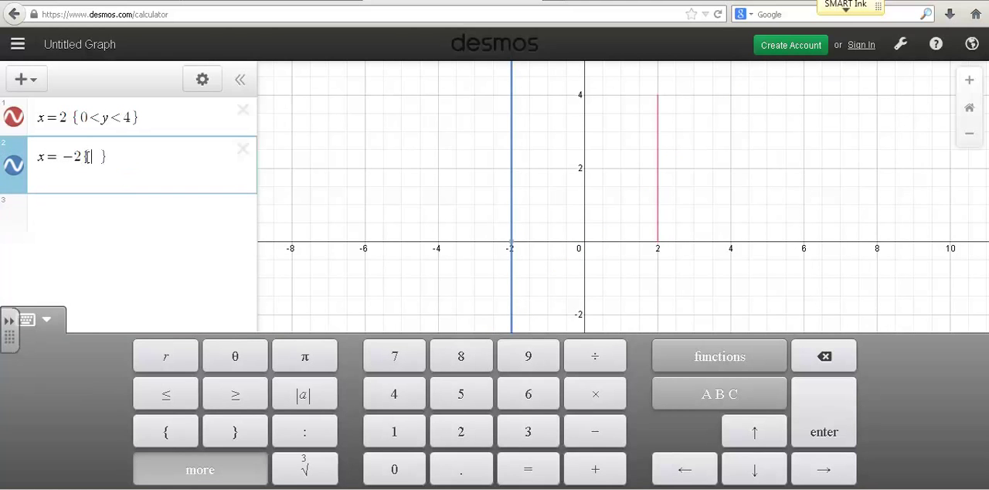
text(0>)
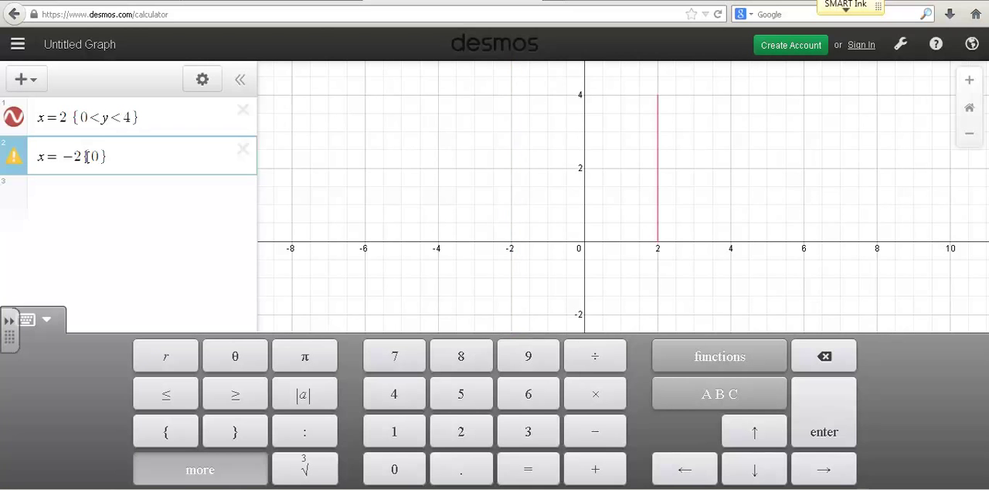
key(BackSpace)
key(BackSpace)
text(0<y<4)
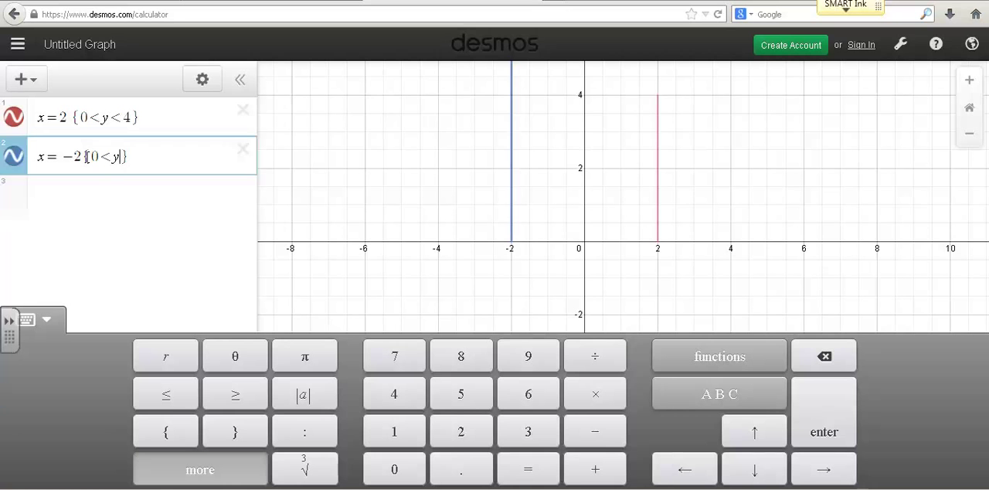
Step: Graph the absolute value function -|x|+6 as the third expression
click(137, 193)
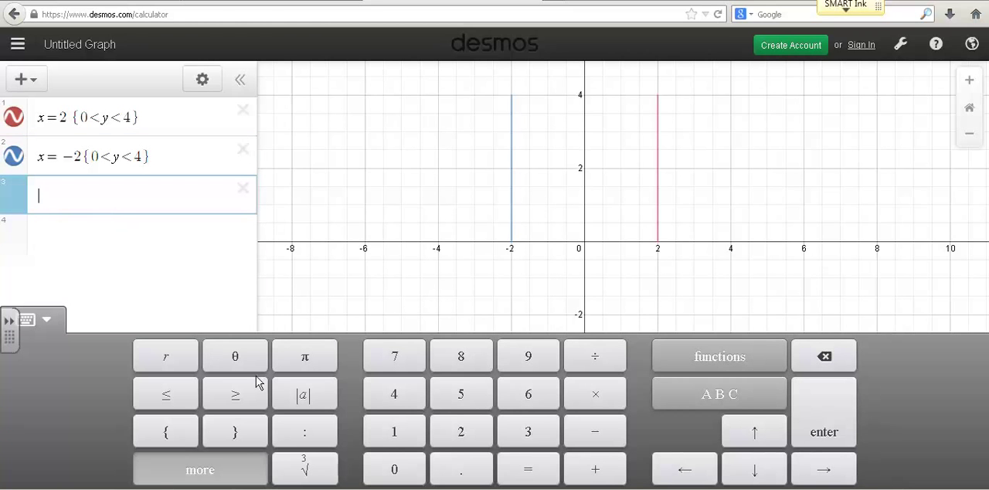
click(302, 396)
text(x|)
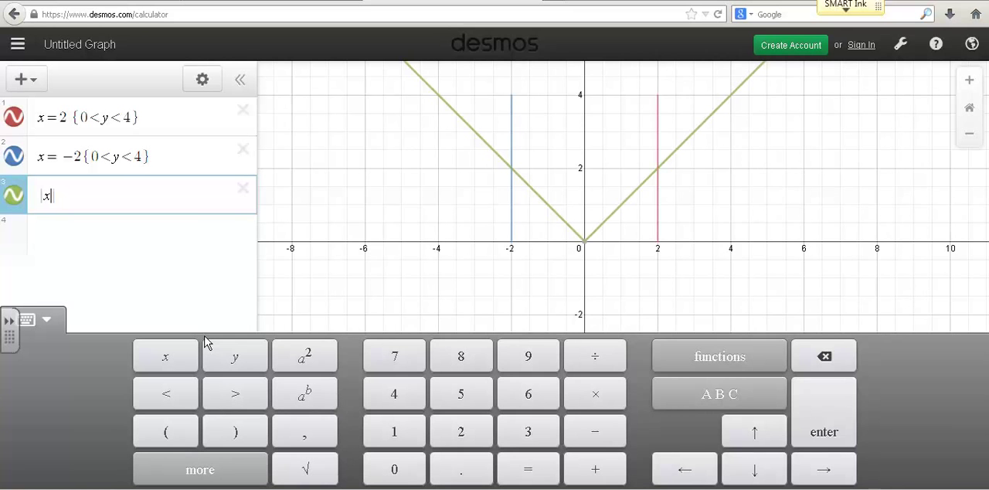
key(Home)
text(-|x|)
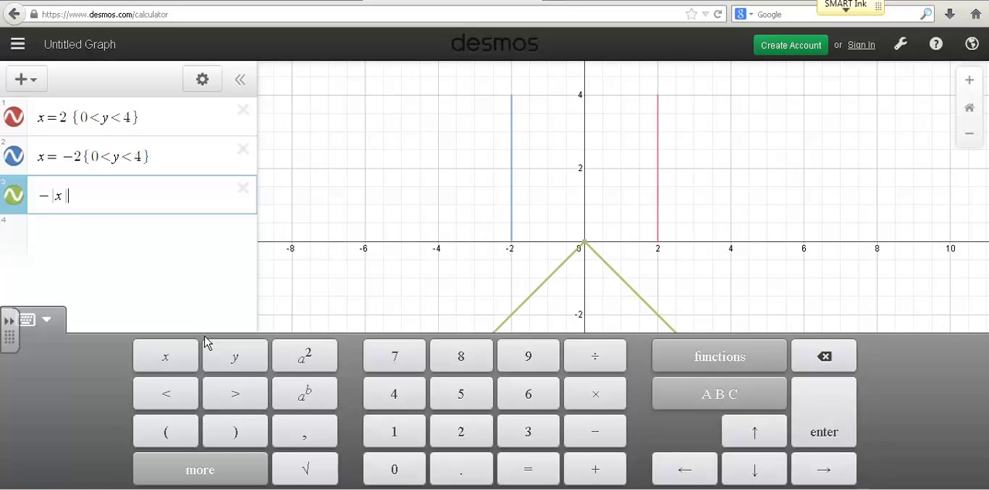
text(+6)
Step: Restrict the absolute value graph to the domain {-2<x<2}
drag(567, 231, 556, 297)
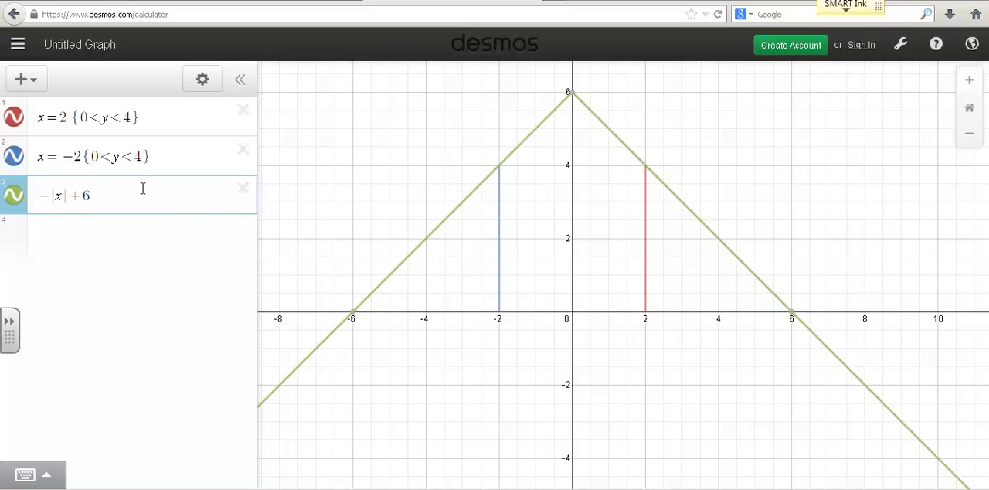
click(109, 195)
text({)
text(-2<x)
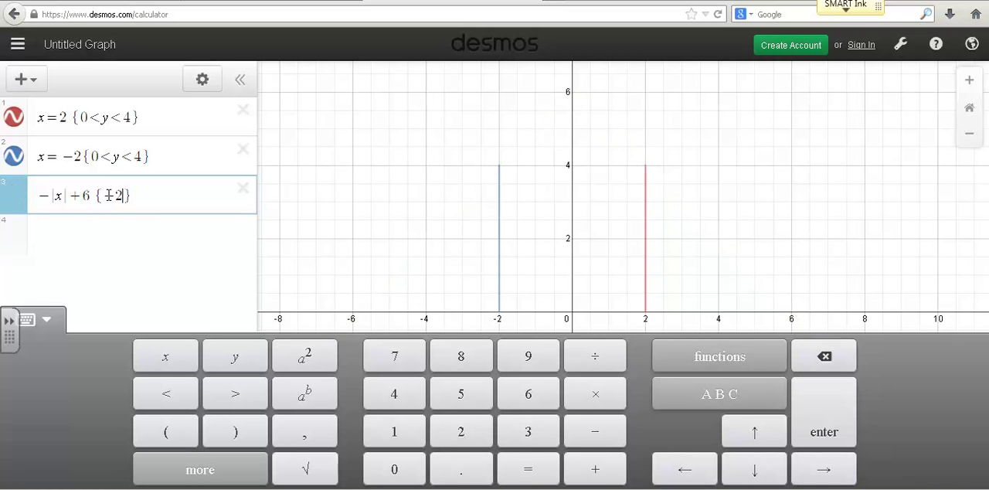
text(<2)
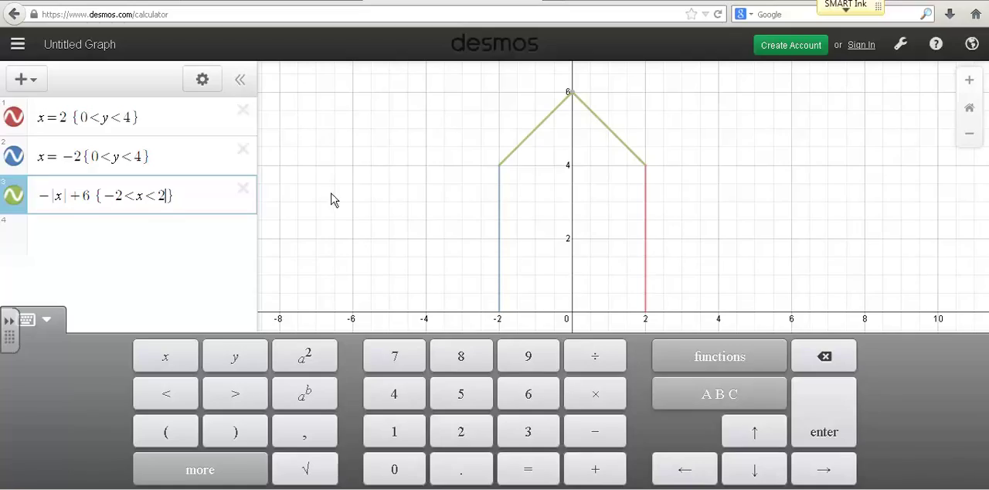
Step: Recolor the x=2 segment and the absolute value roof blue, keeping the solid line style
click(199, 81)
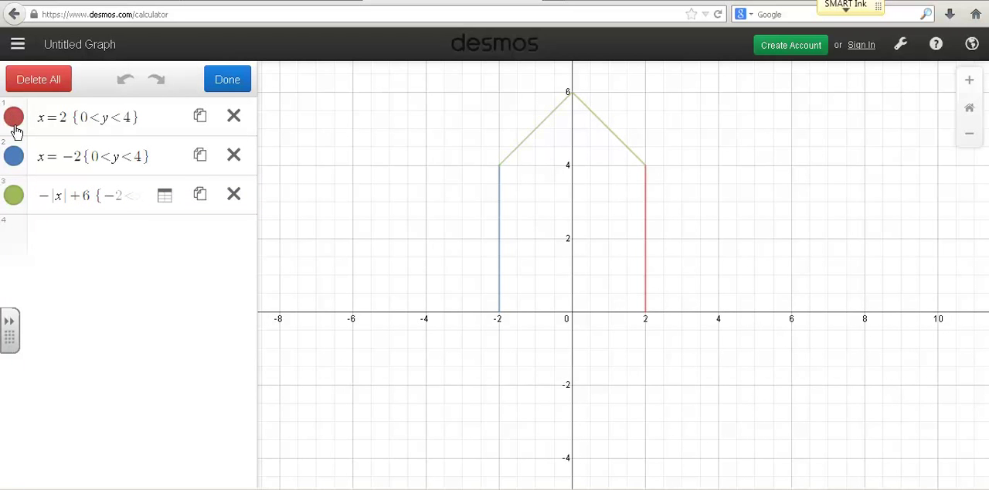
click(16, 125)
click(70, 127)
click(47, 127)
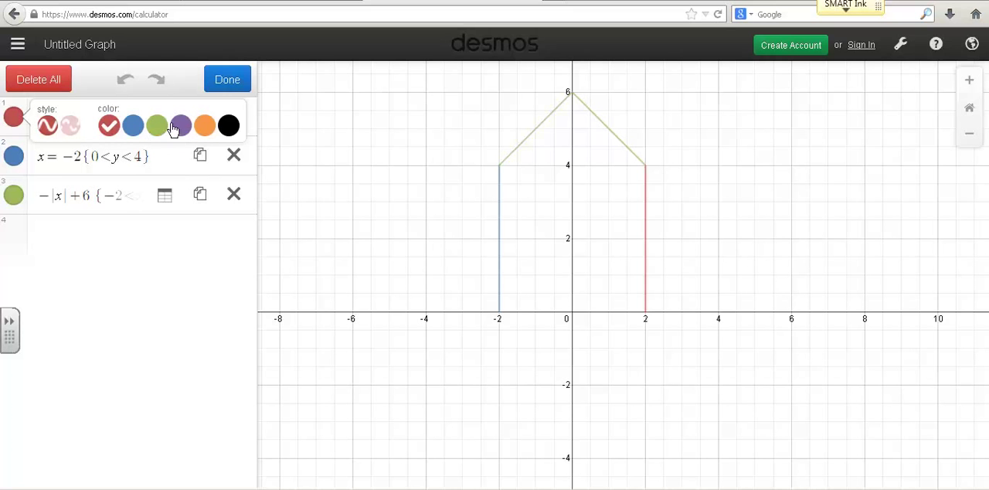
click(133, 126)
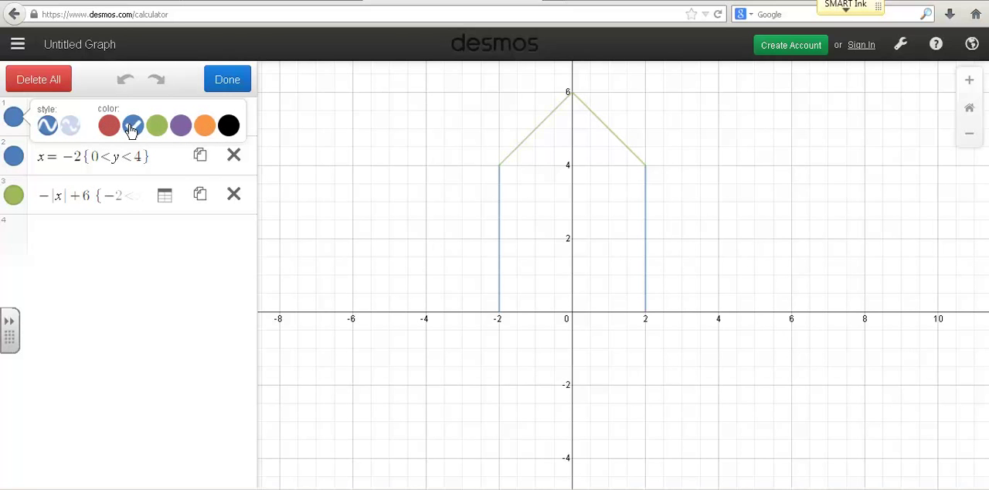
click(13, 195)
click(133, 203)
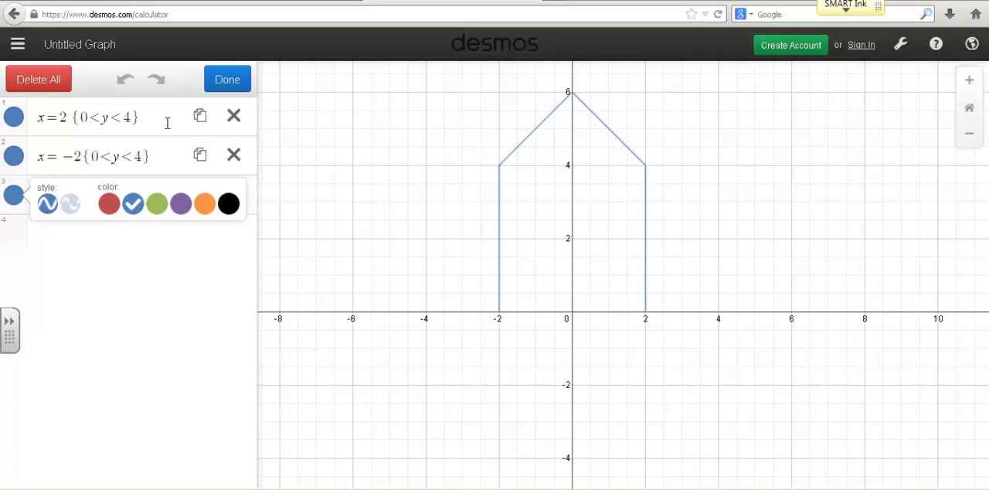
click(224, 80)
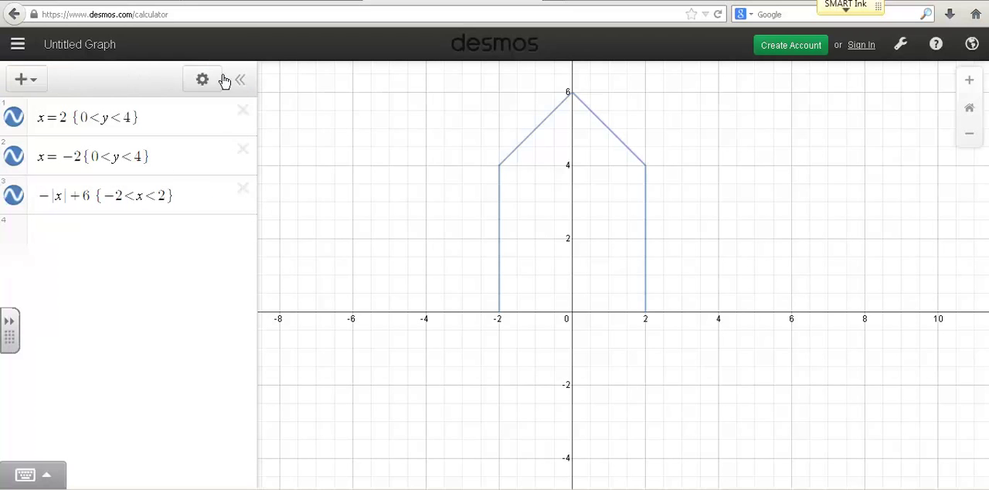
Step: Graph the parabola 1/4(x-4)^2 as the fourth expression
click(62, 236)
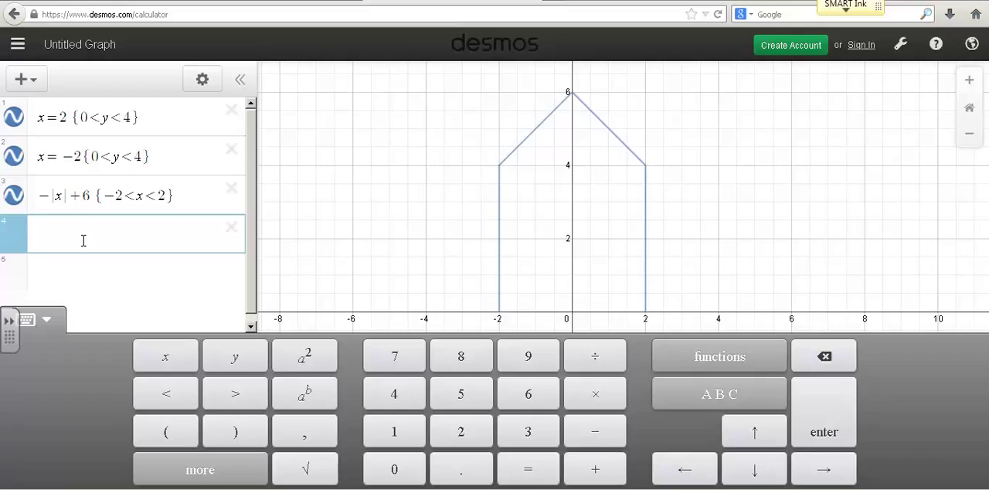
text(1/4)
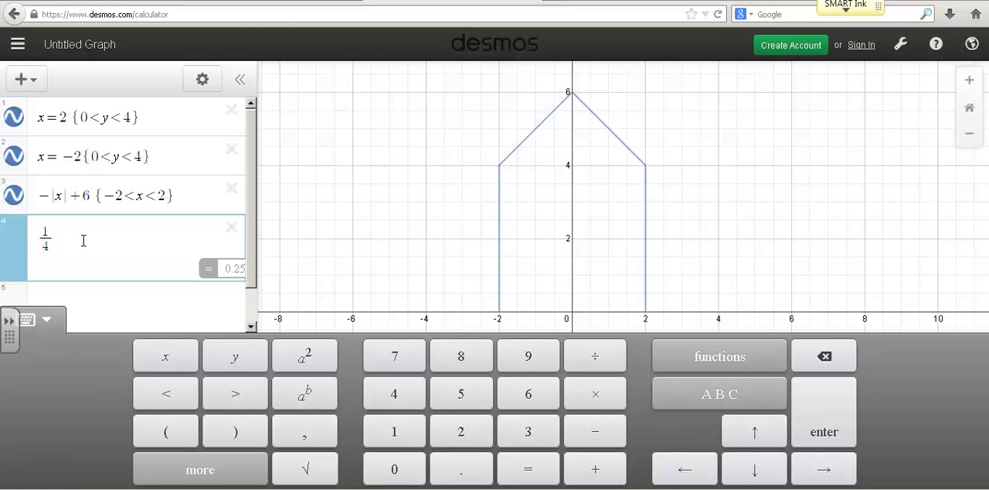
text((x-)
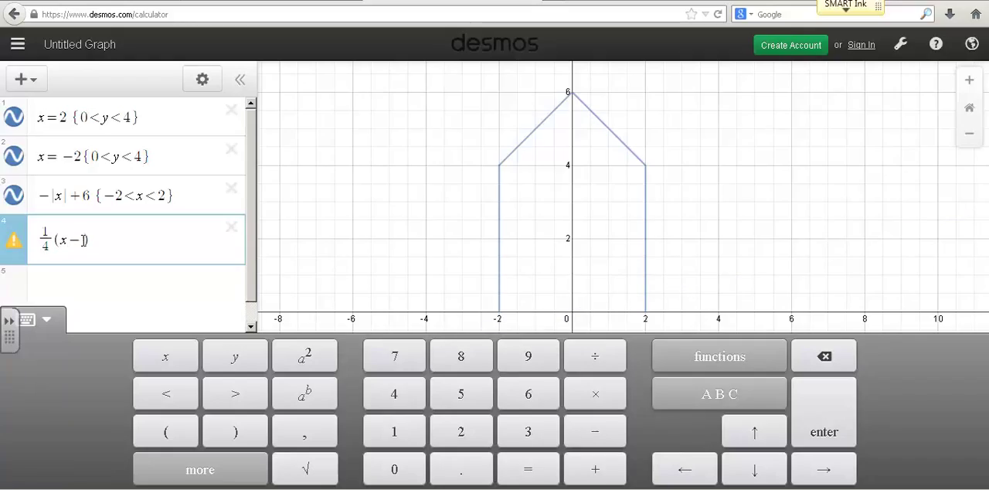
text(4)
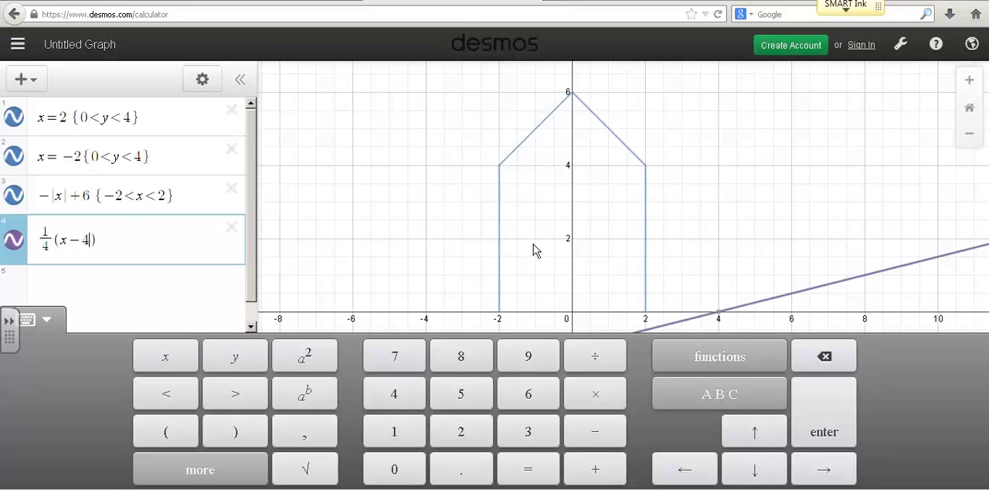
drag(698, 219, 696, 203)
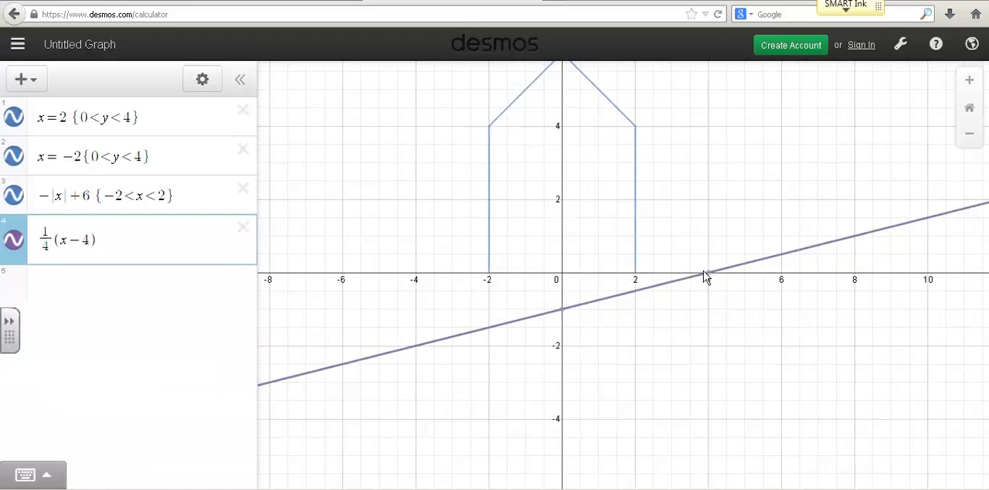
click(102, 236)
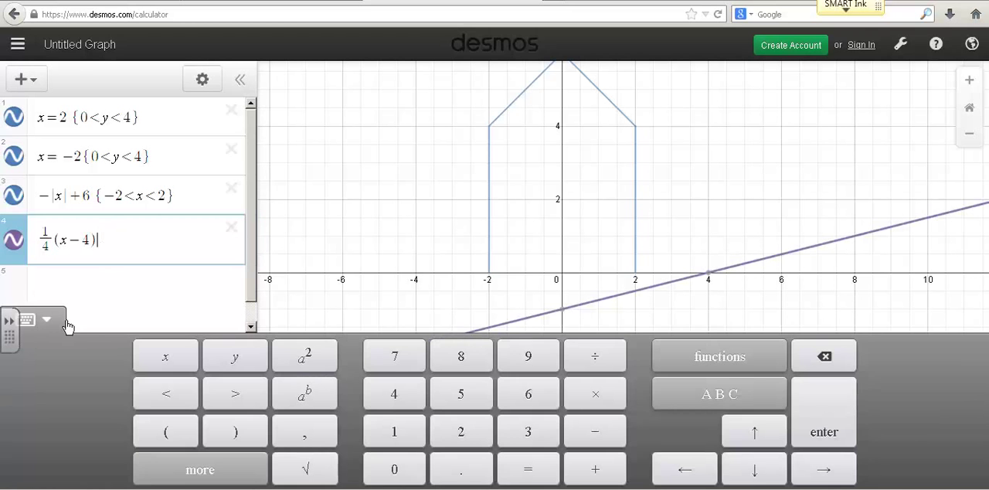
click(307, 356)
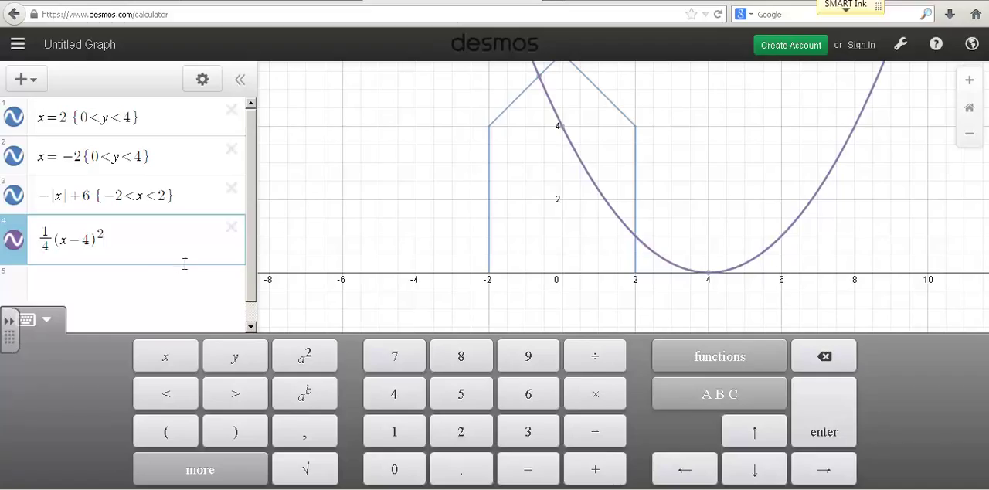
Step: Negate the parabola in the fourth expression and shift it up 1 unit, making it -1/4(x-4)^2+1
click(37, 244)
text(-)
click(153, 229)
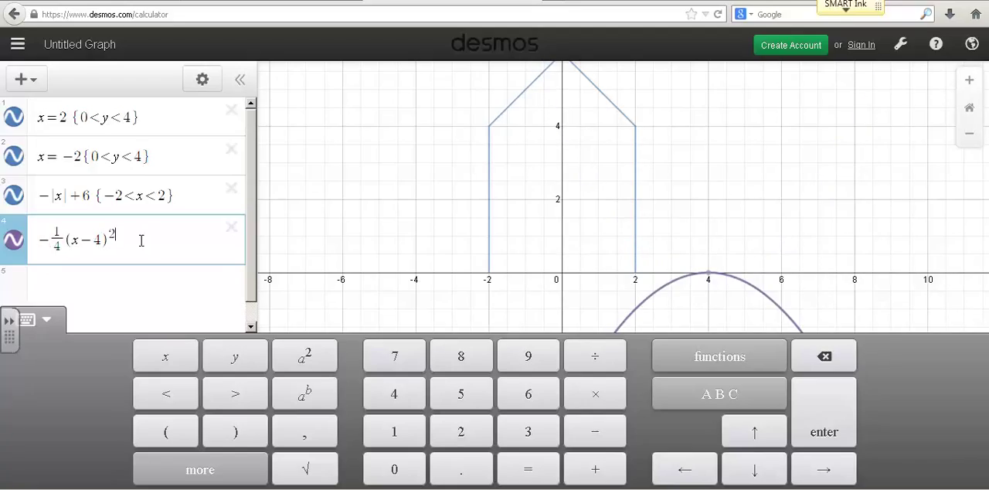
text(+)
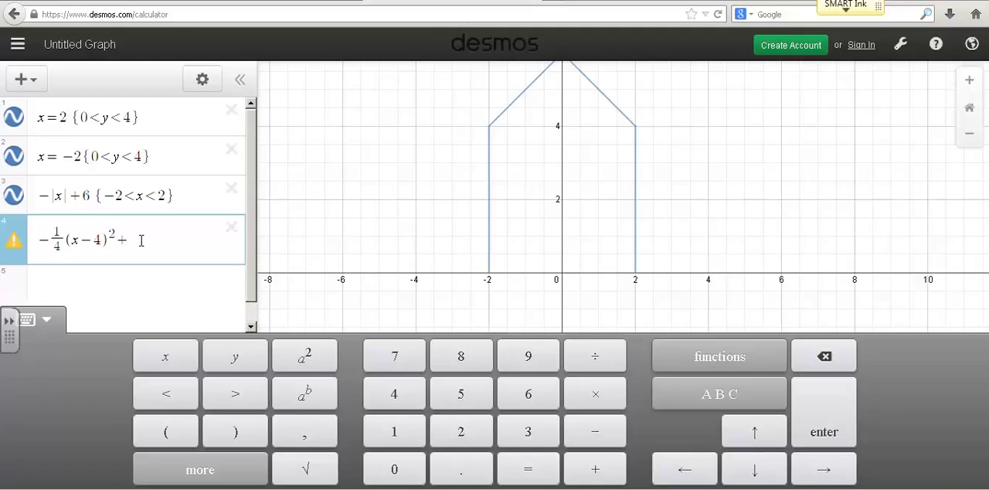
text(1)
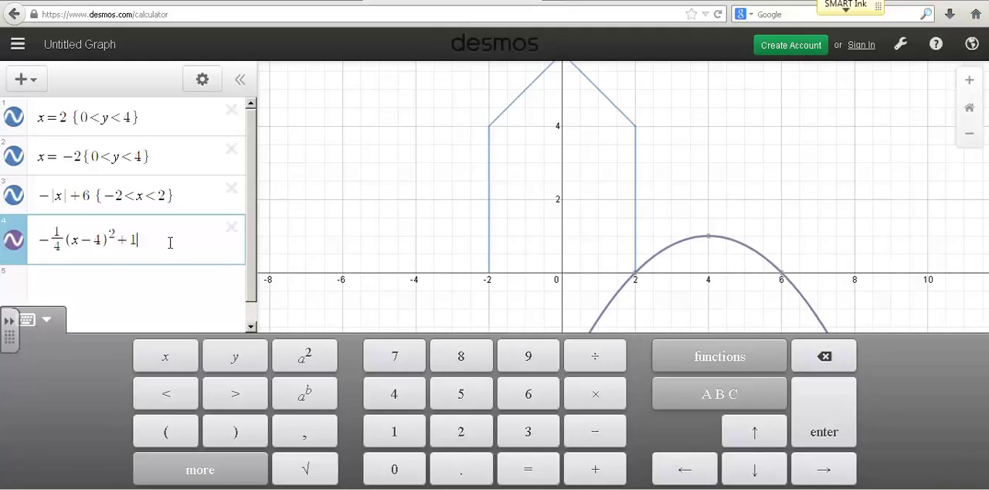
text( {0<)
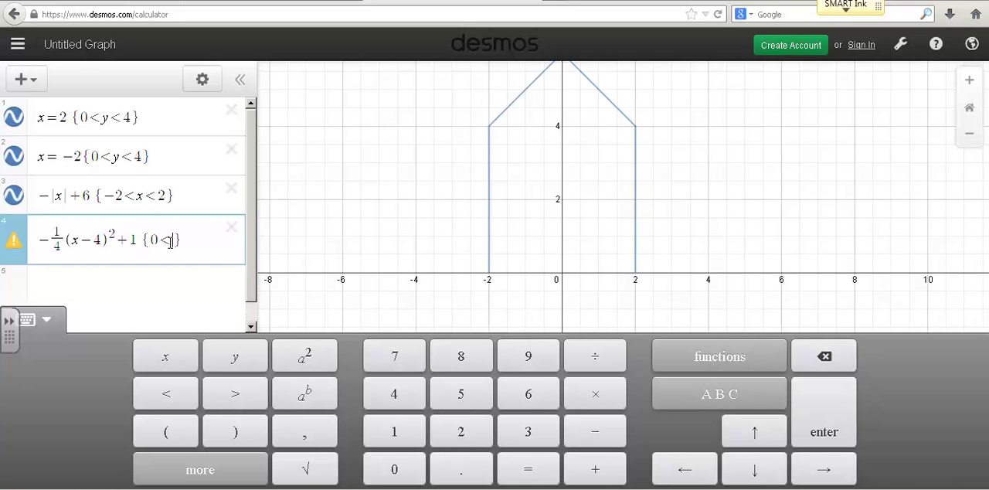
Step: Add the domain restriction {-2<x<6} to the parabola in the fourth expression
key(BackSpace)
key(BackSpace)
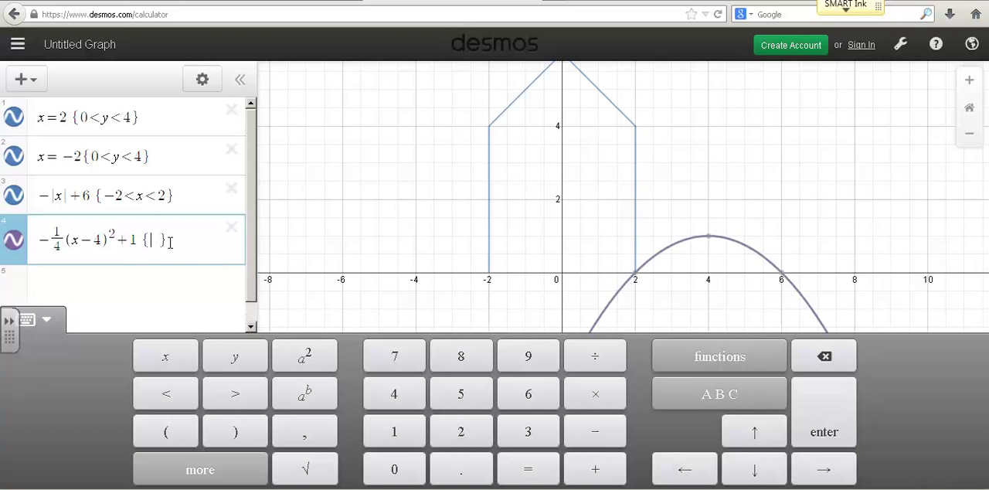
text(-2)
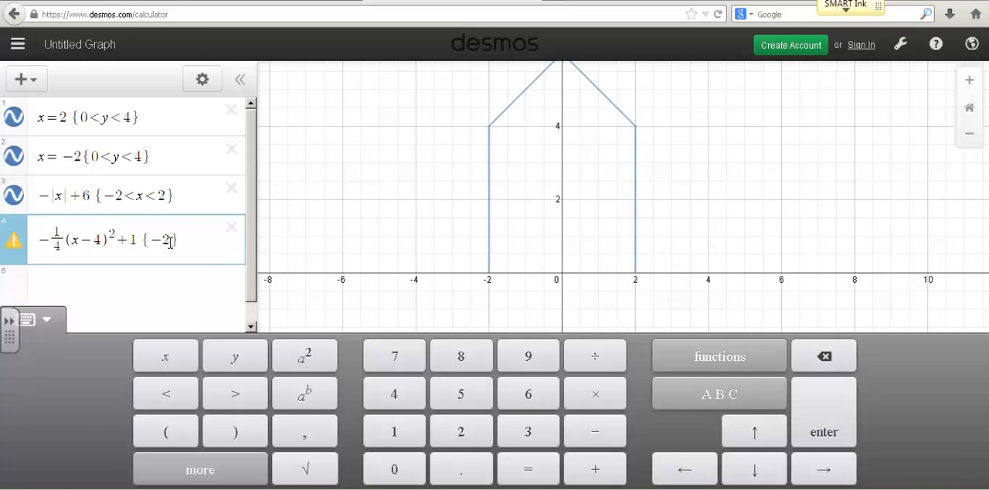
text(<x<6)
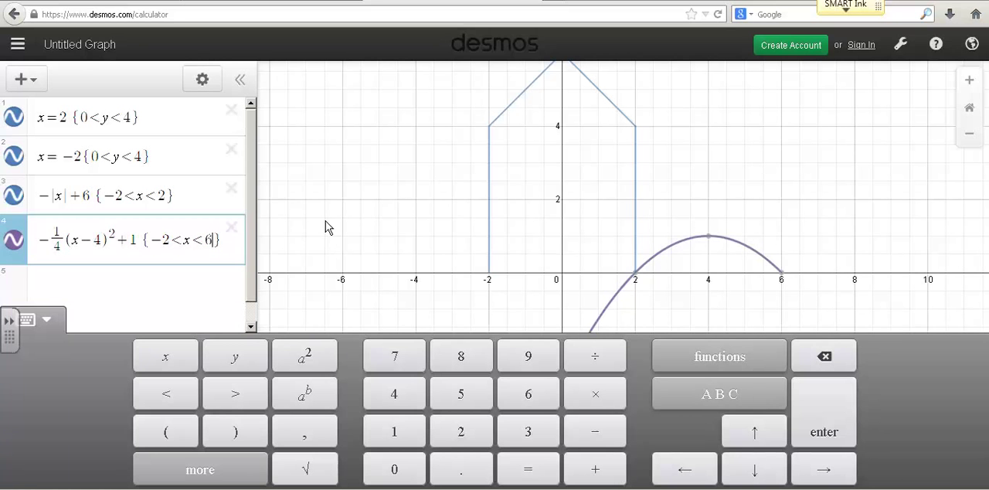
Step: Change the lower bound of the parabola's domain restriction to 2 so it reads {2<x<6}
click(169, 239)
key(BackSpace)
key(BackSpace)
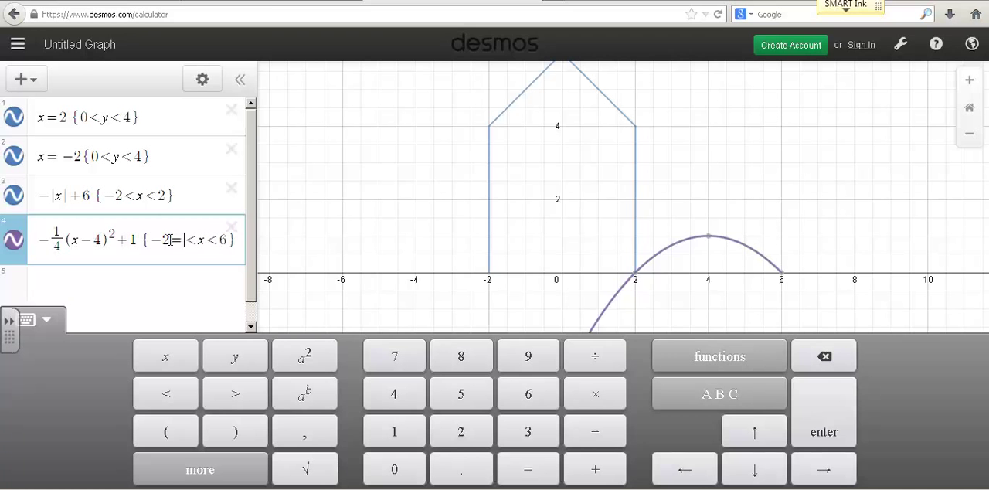
text(2)
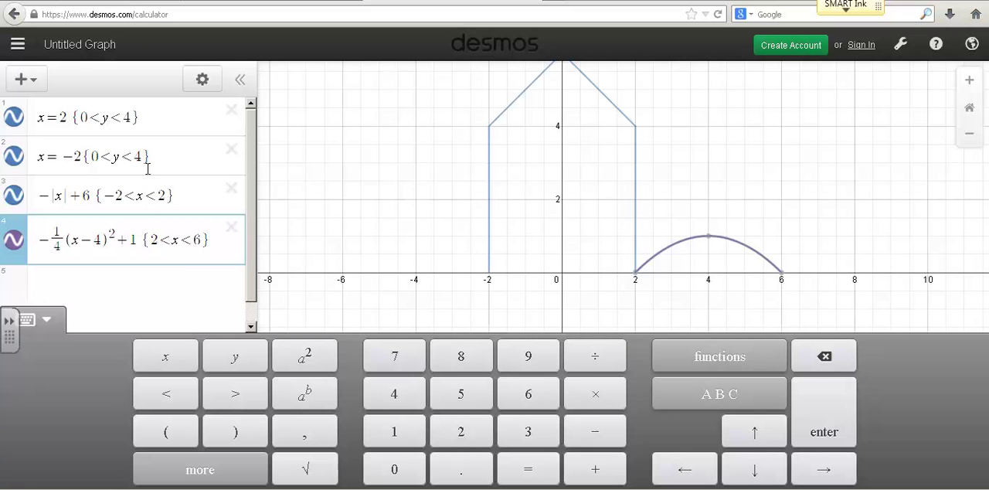
Step: Recolor the hill parabola in the fourth expression green, keeping the solid line style
scroll(255, 257, down, 1)
click(204, 81)
click(15, 244)
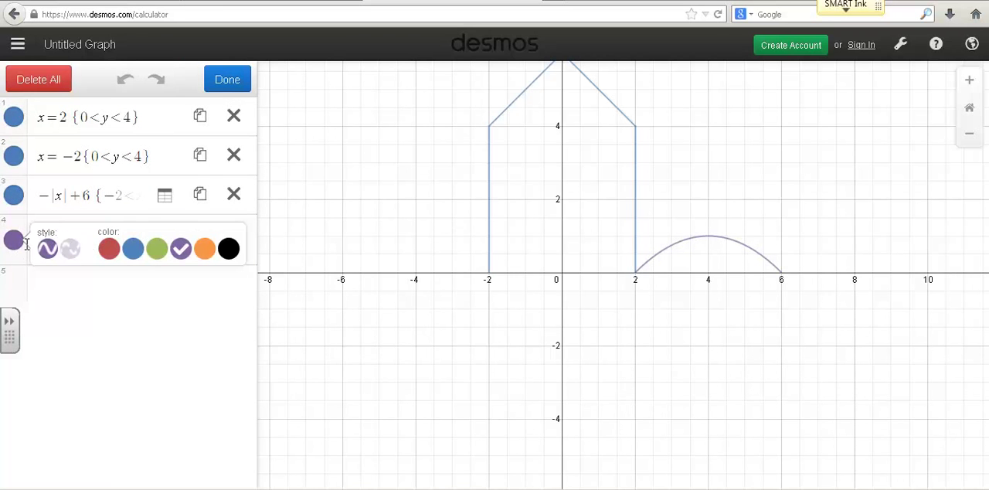
click(158, 249)
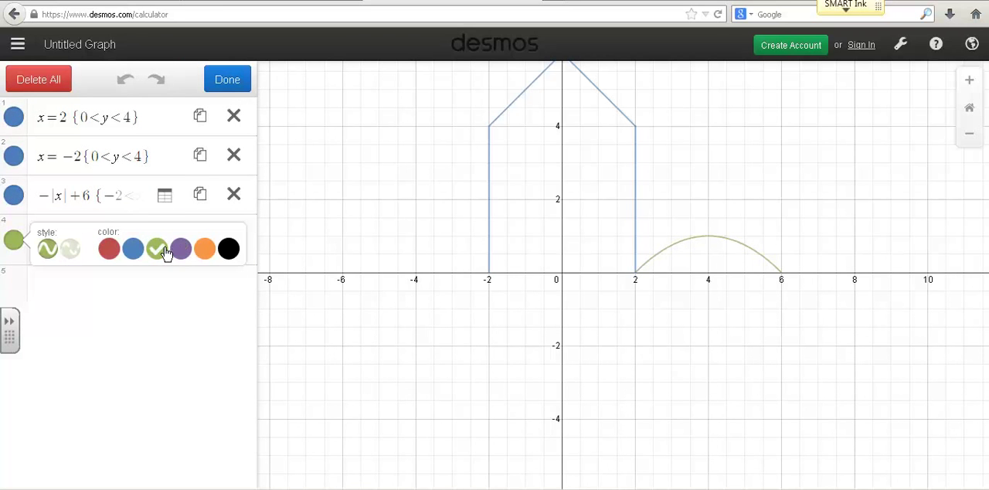
click(227, 80)
drag(449, 235, 436, 281)
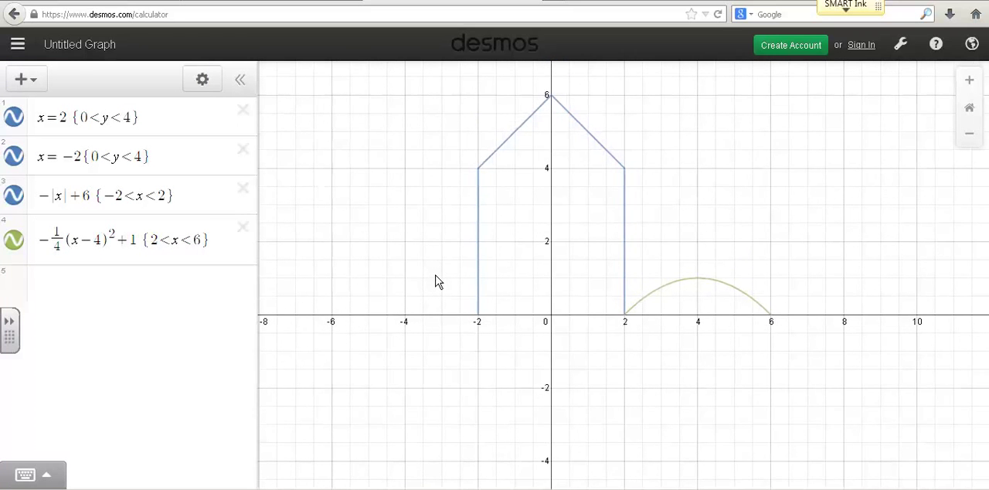